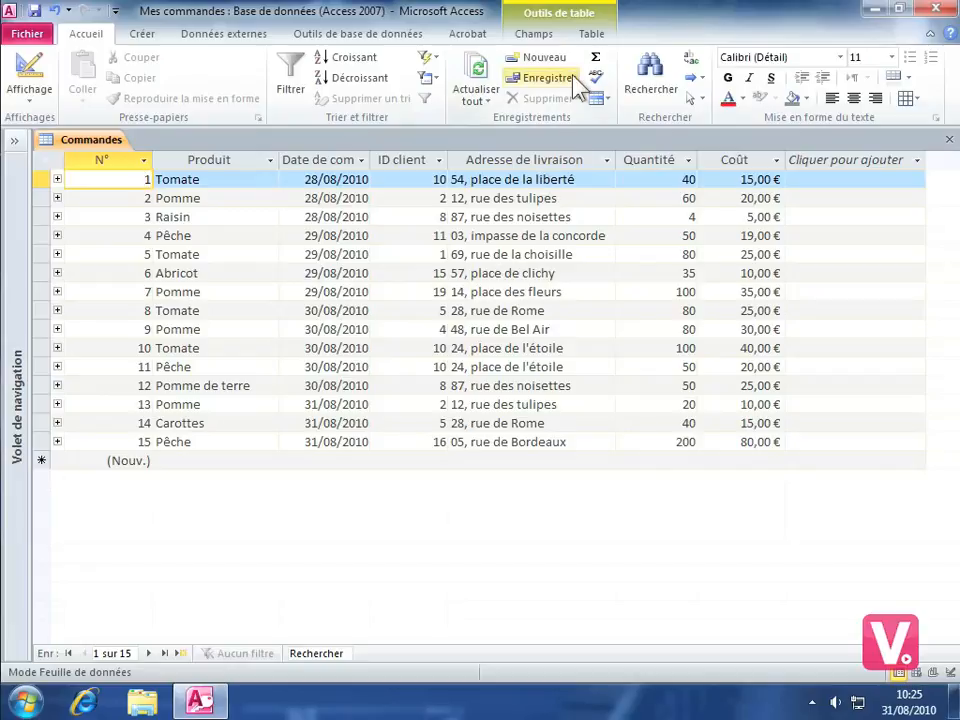
Step: Make the Produit field of the Commandes table mandatory (Obligatoire)
left_click(533, 33)
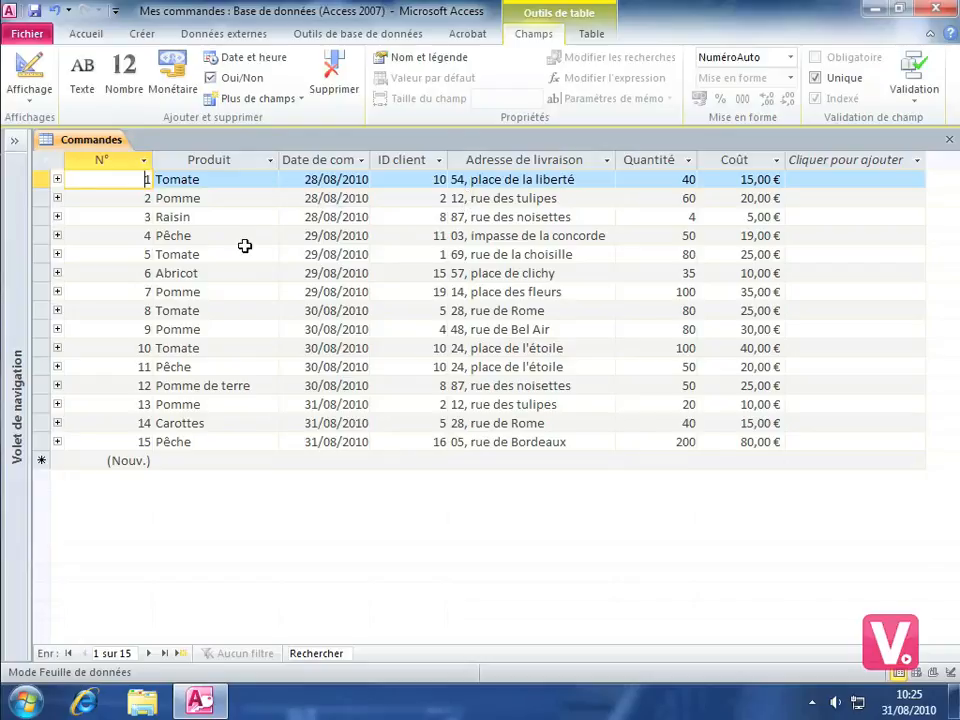
left_click(221, 186)
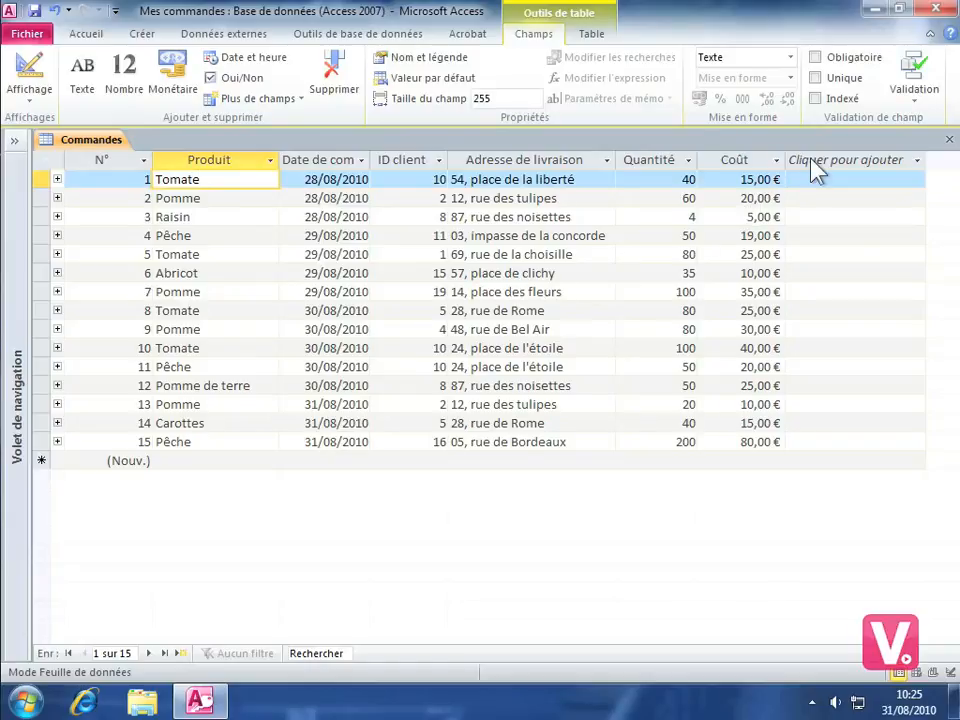
left_click(815, 57)
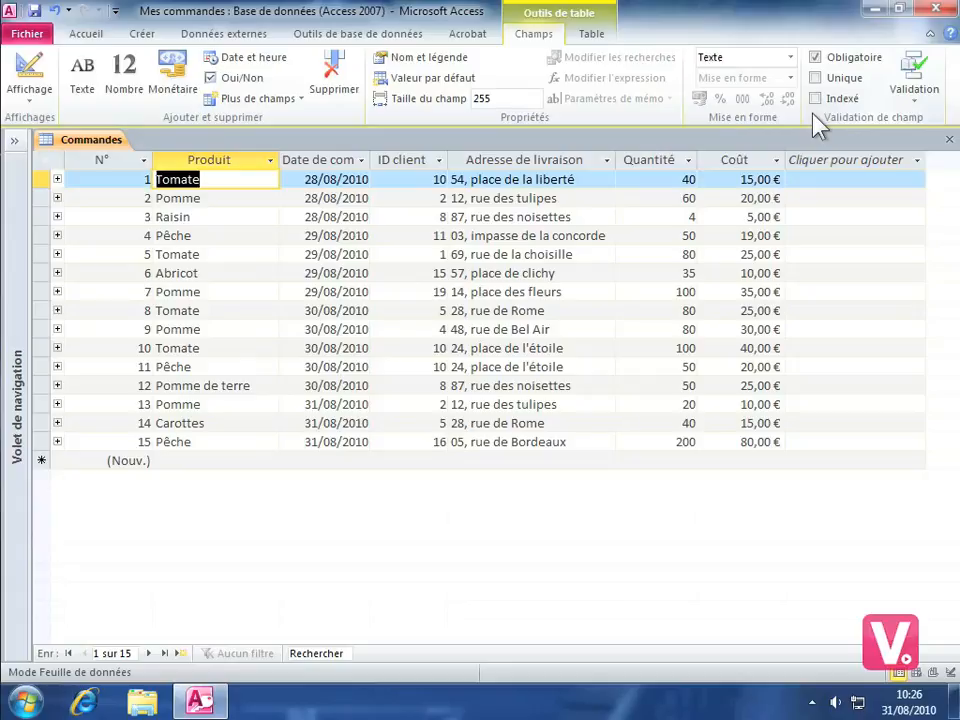
Step: Start a record validation rule in the expression builder with the Coût field followed by the < comparison operator
left_click(912, 96)
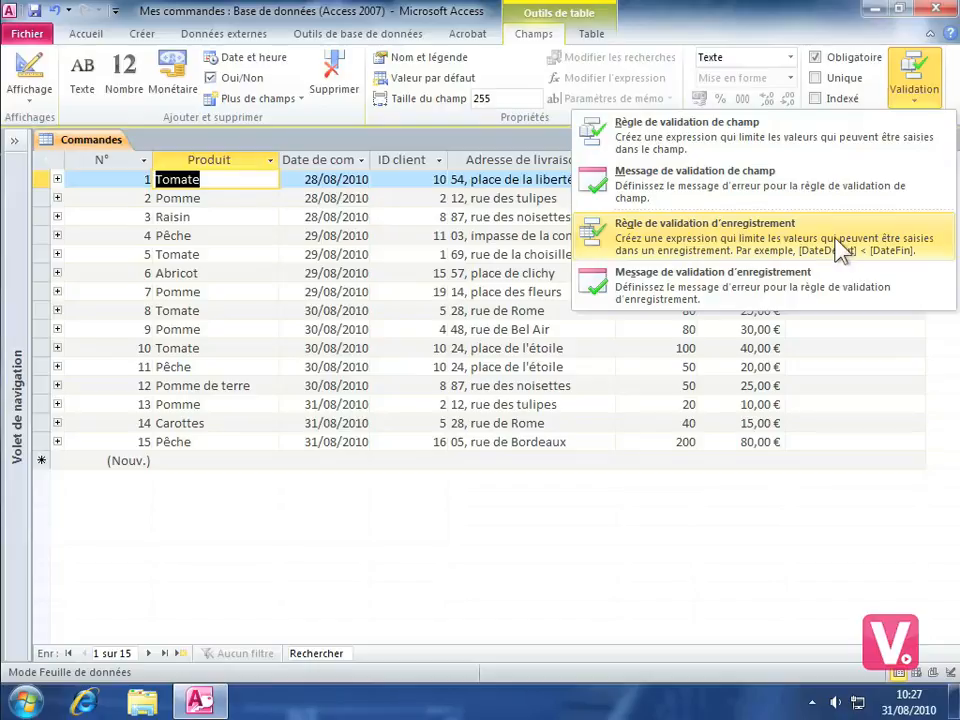
left_click(745, 253)
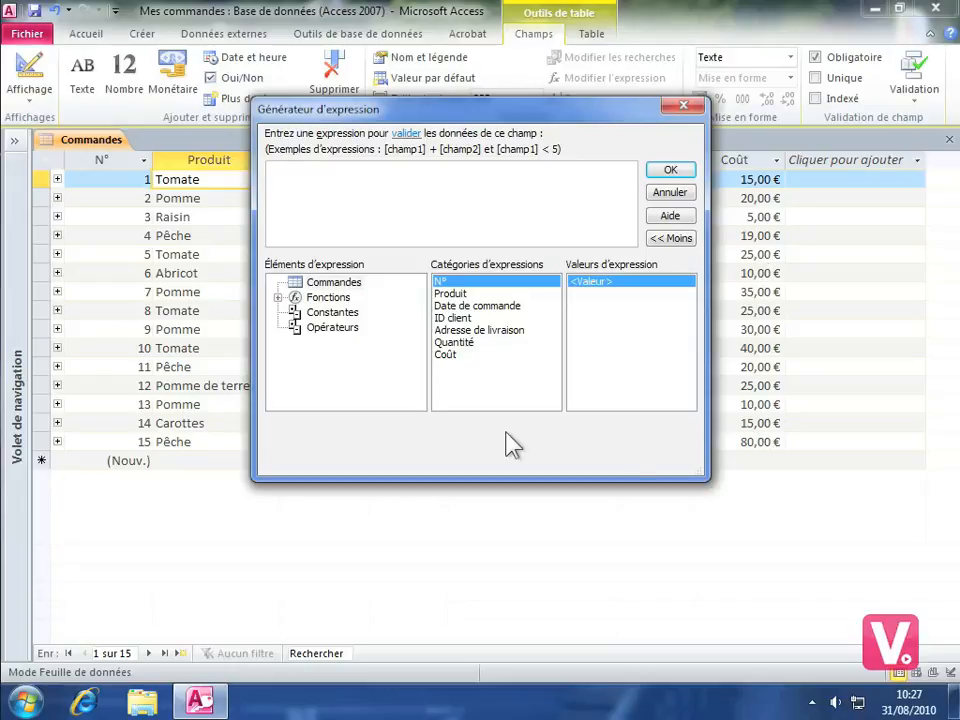
left_click(332, 285)
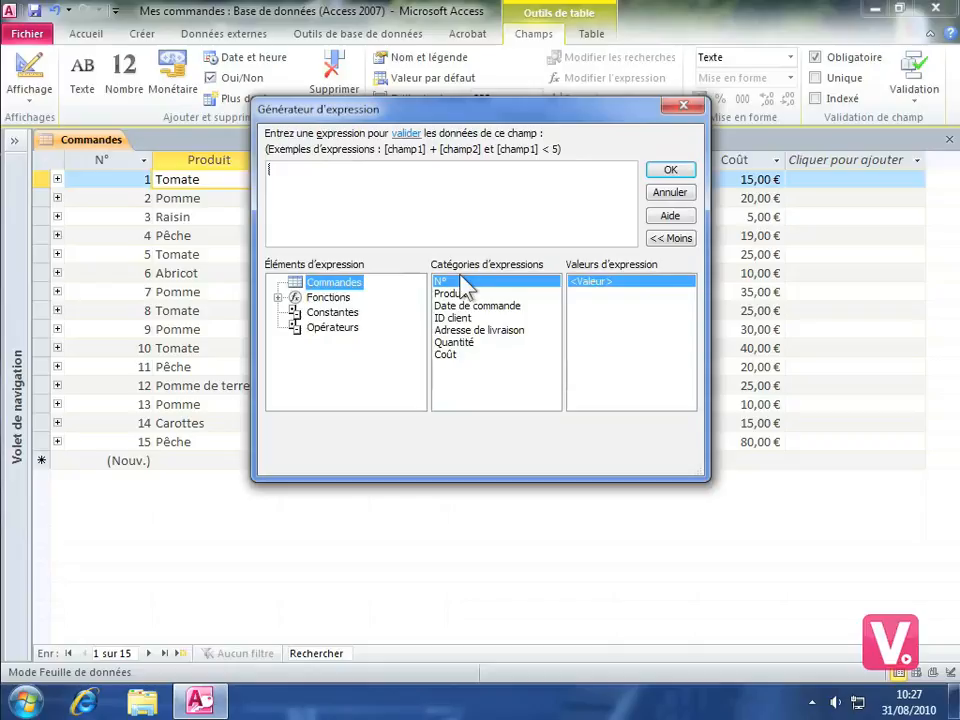
double_click(445, 355)
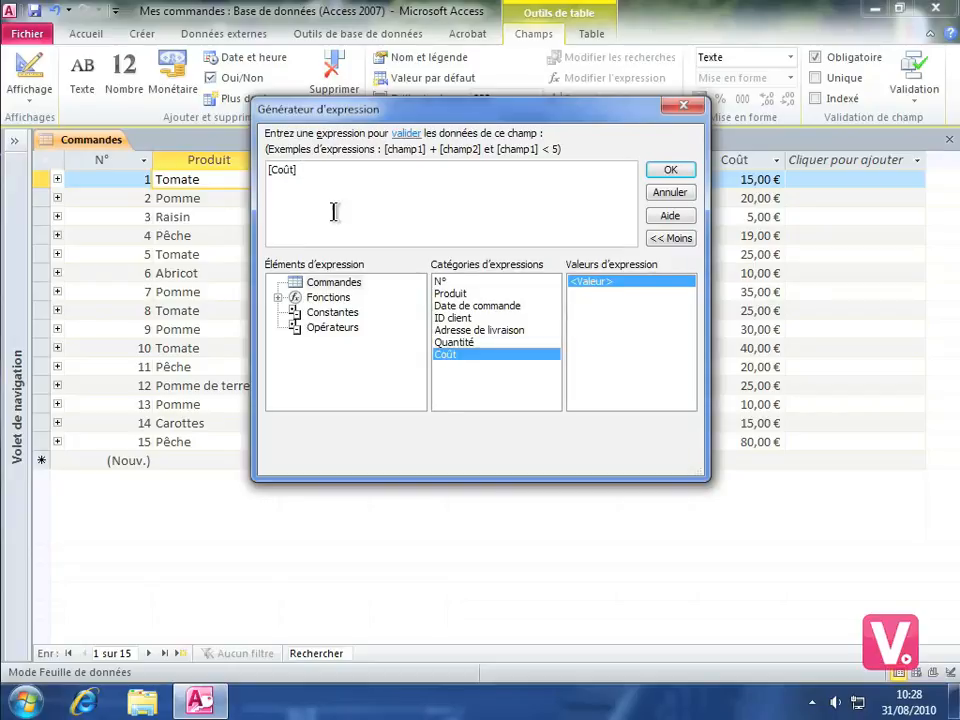
left_click(337, 328)
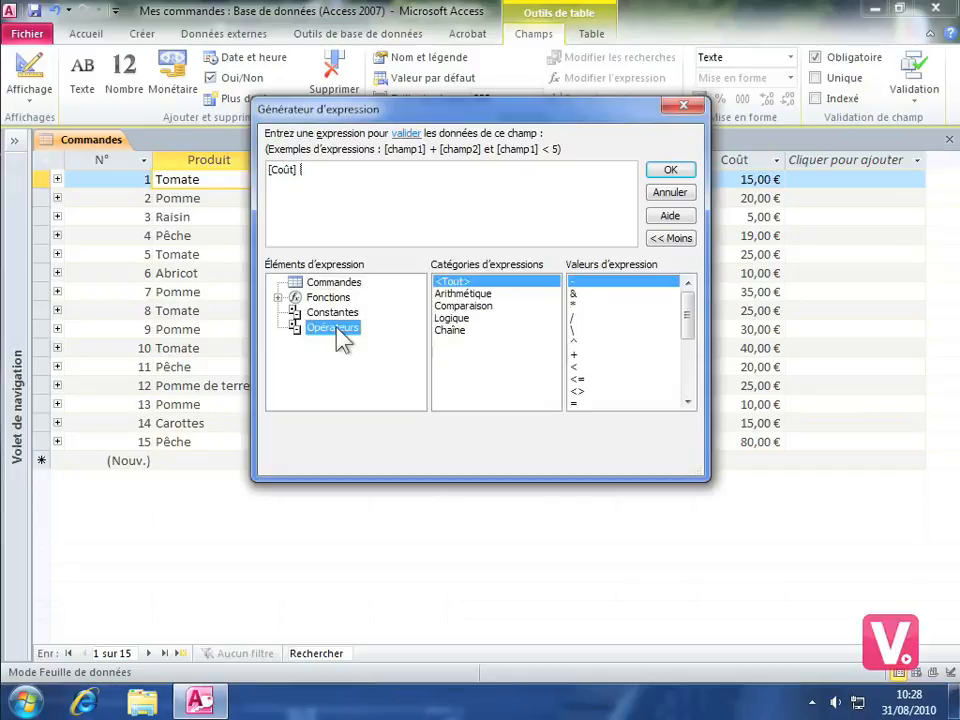
left_click(472, 309)
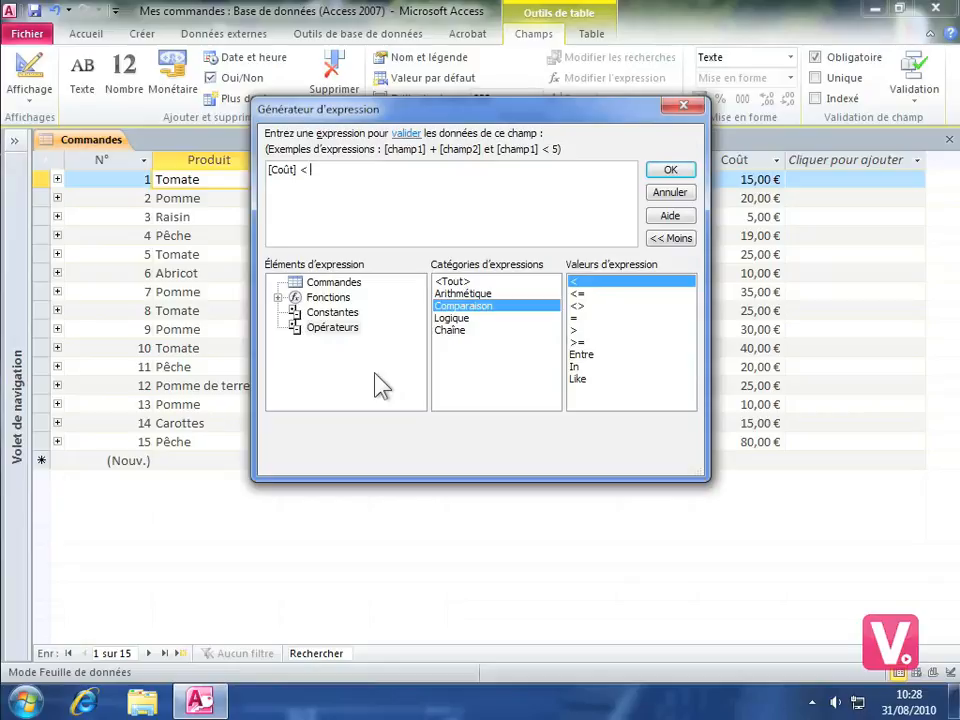
Step: Examine the available constants and the built-in Conversion functions, including the description of Caract$
left_click(334, 314)
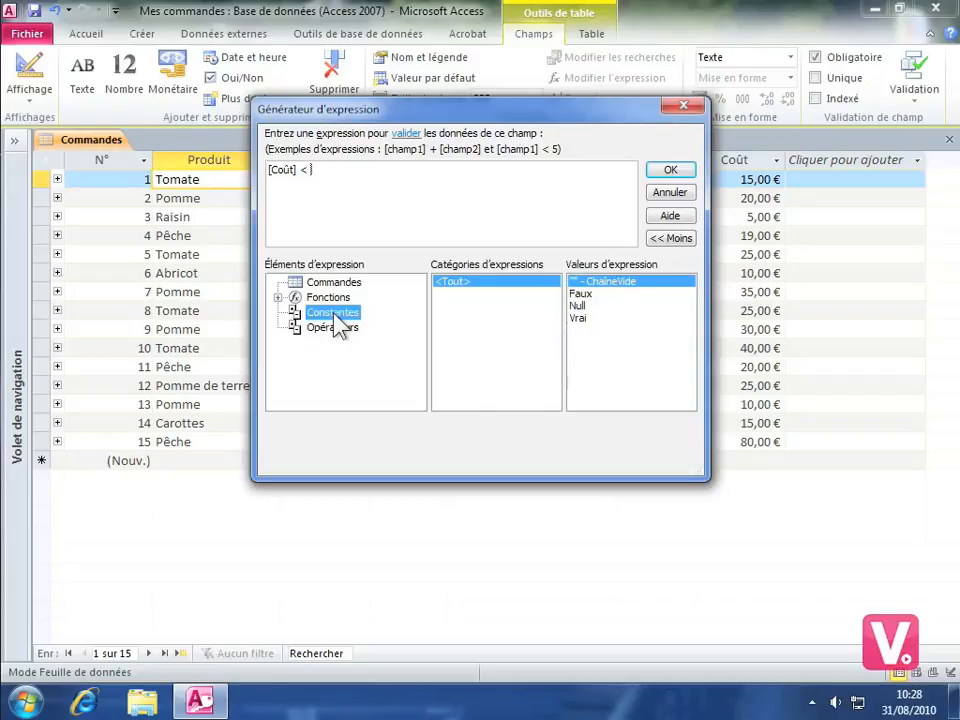
left_click(278, 297)
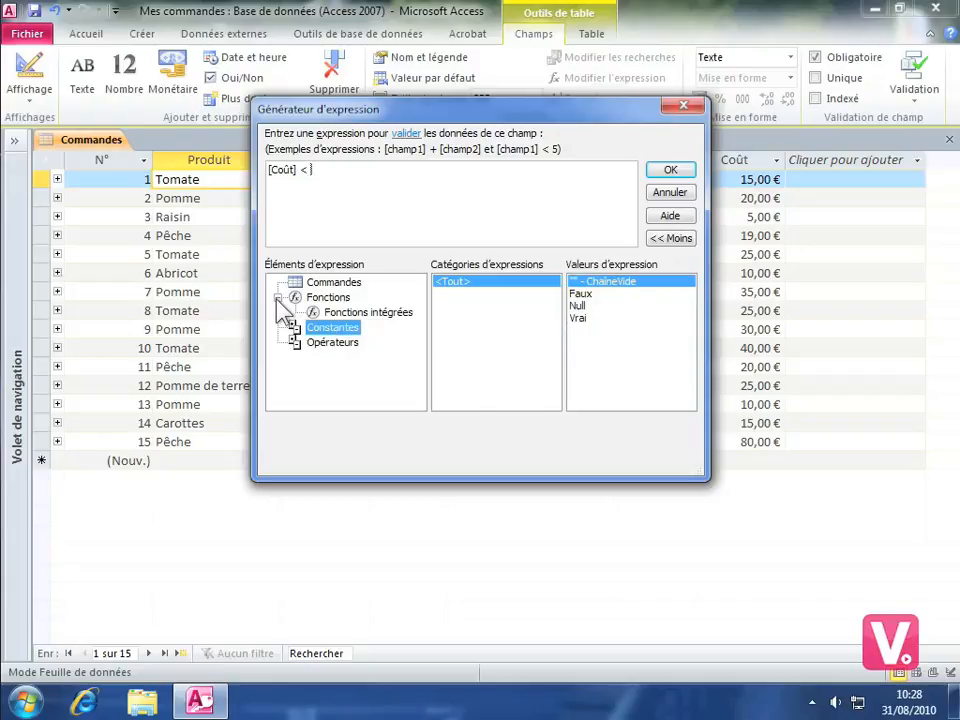
left_click(338, 313)
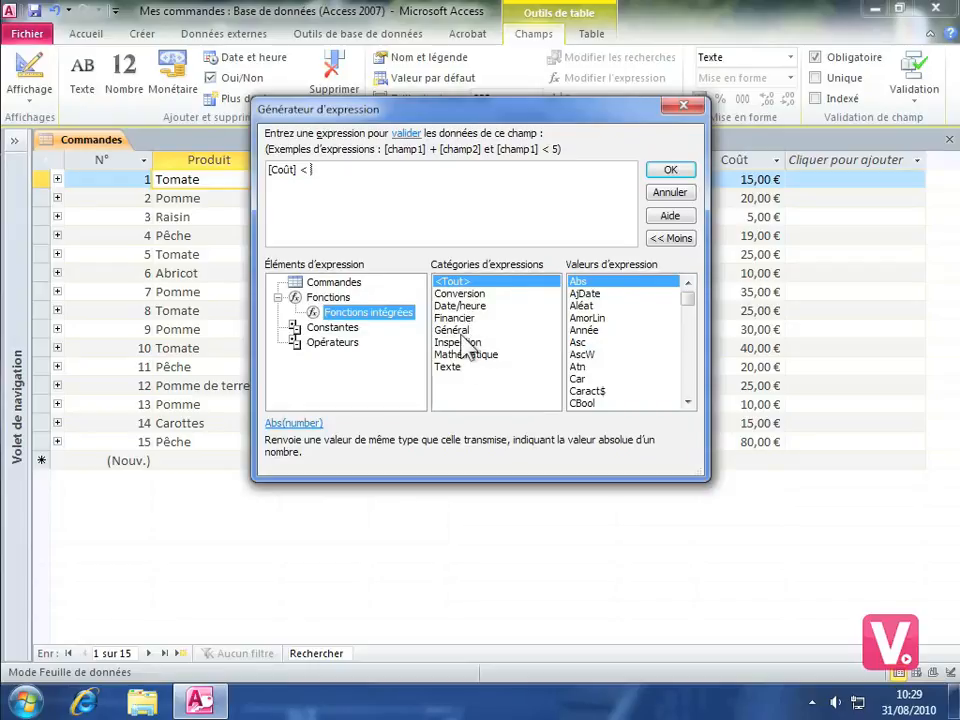
left_click(458, 294)
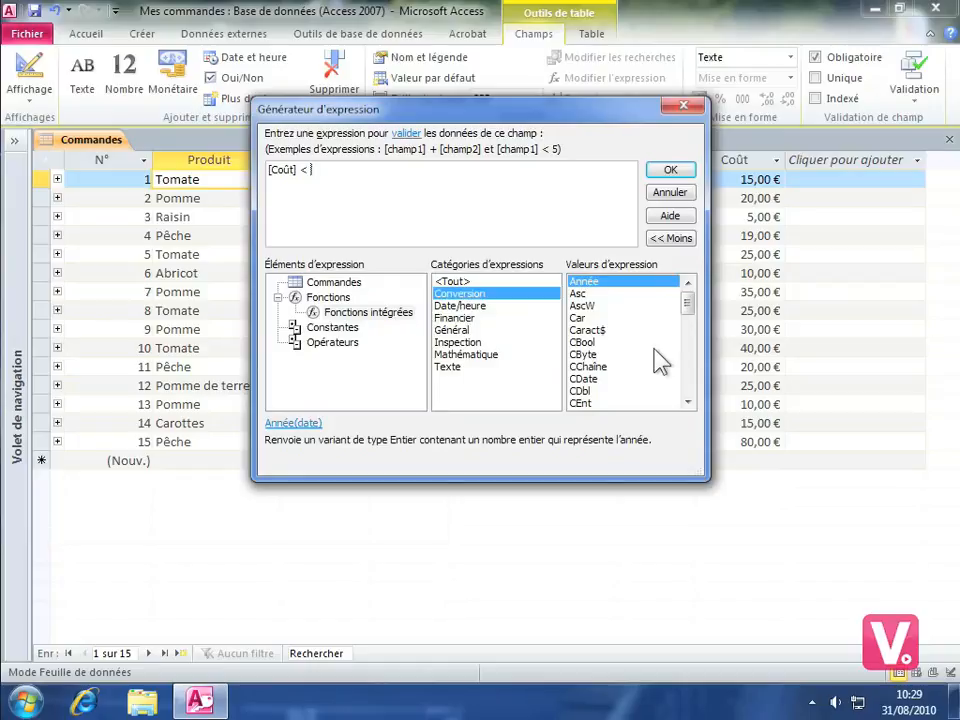
left_click(589, 331)
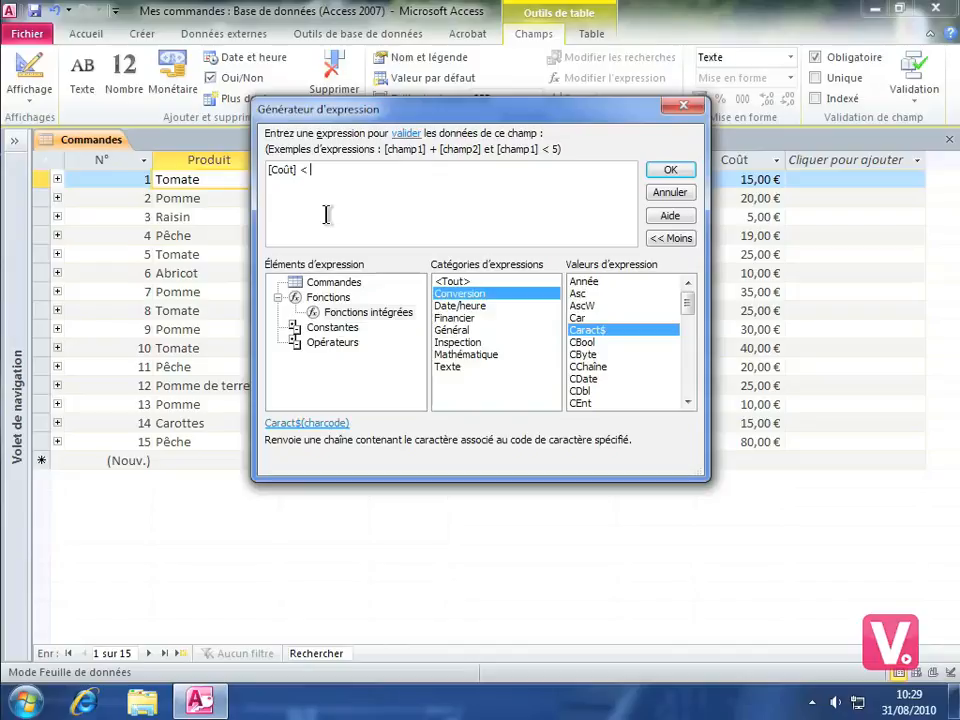
Step: Complete the record validation expression with the limit 100 and apply the rule
type("100")
left_click(683, 171)
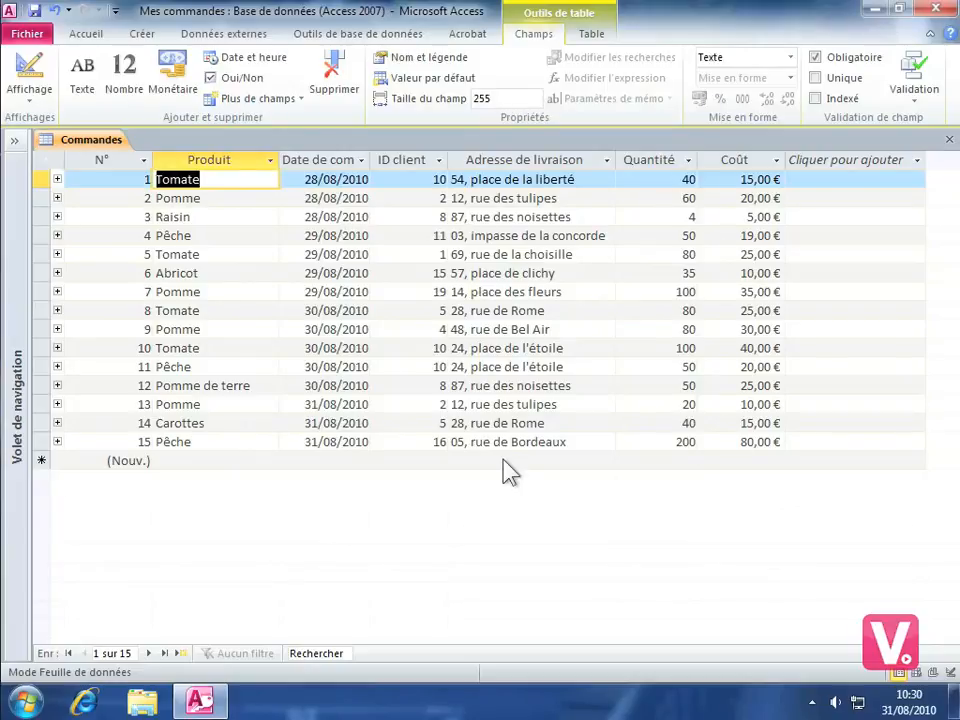
Step: Add a new order record with the product Tomate and the order date 31/08/2010
left_click(175, 461)
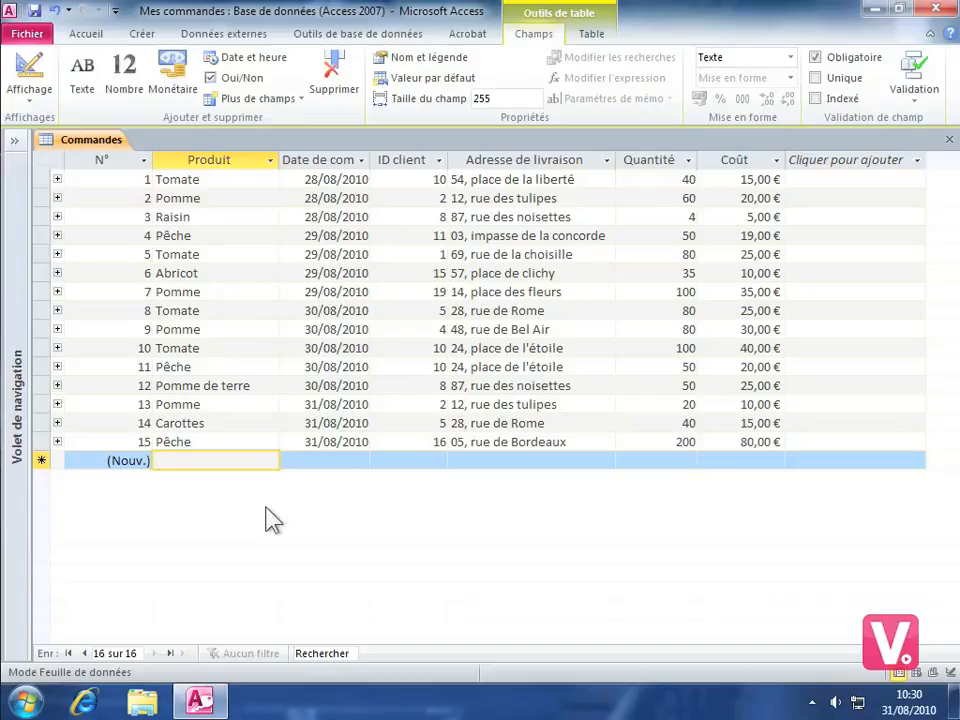
type("Tomate")
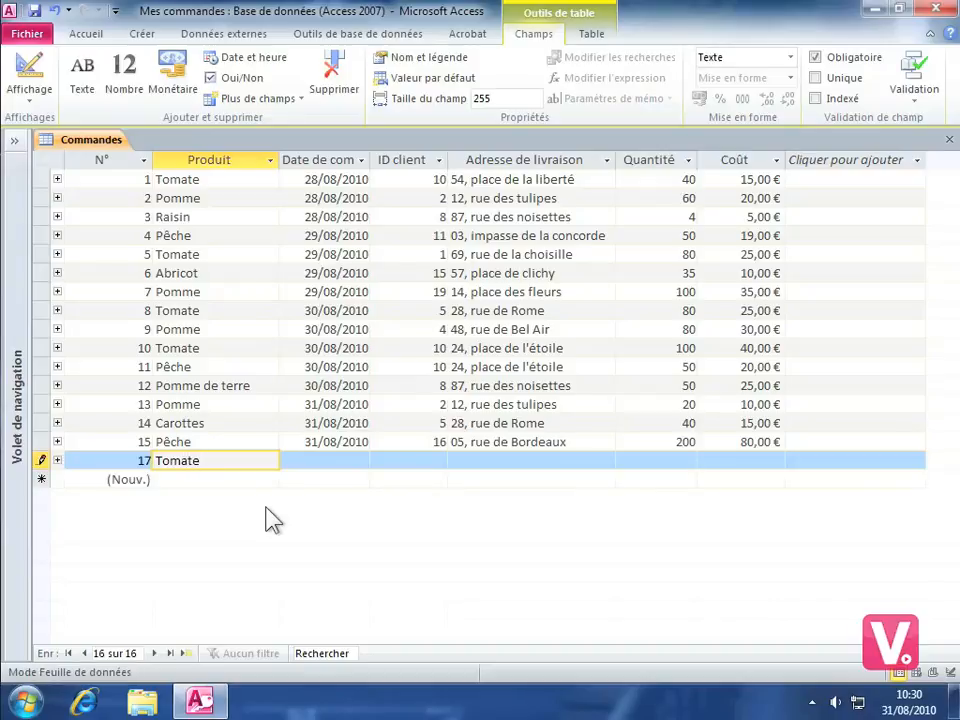
key("Tab")
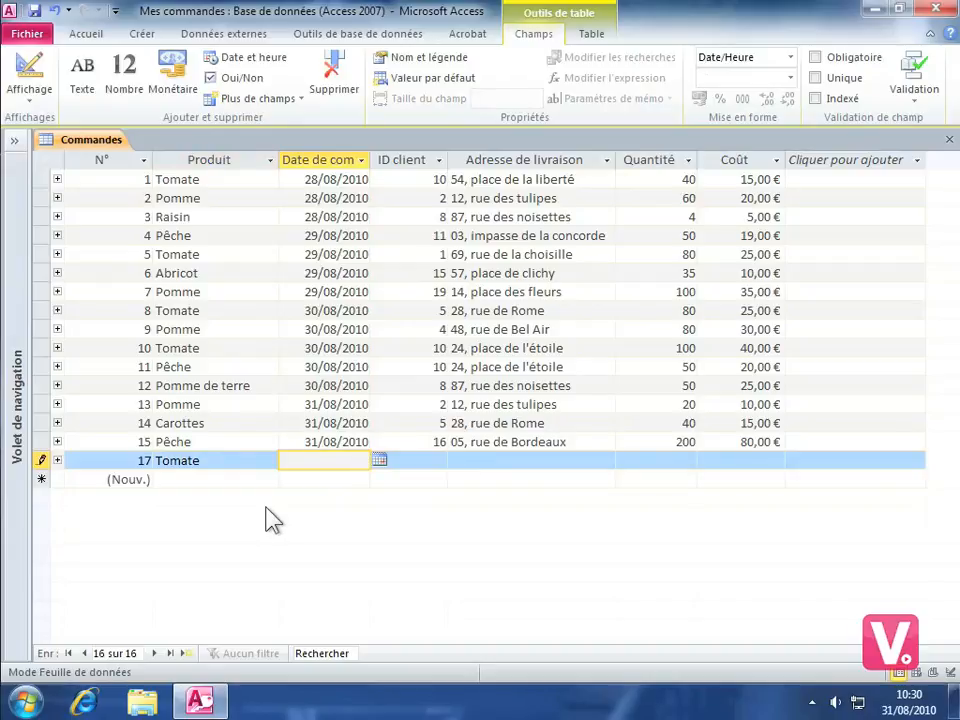
left_click(381, 466)
left_click(271, 589)
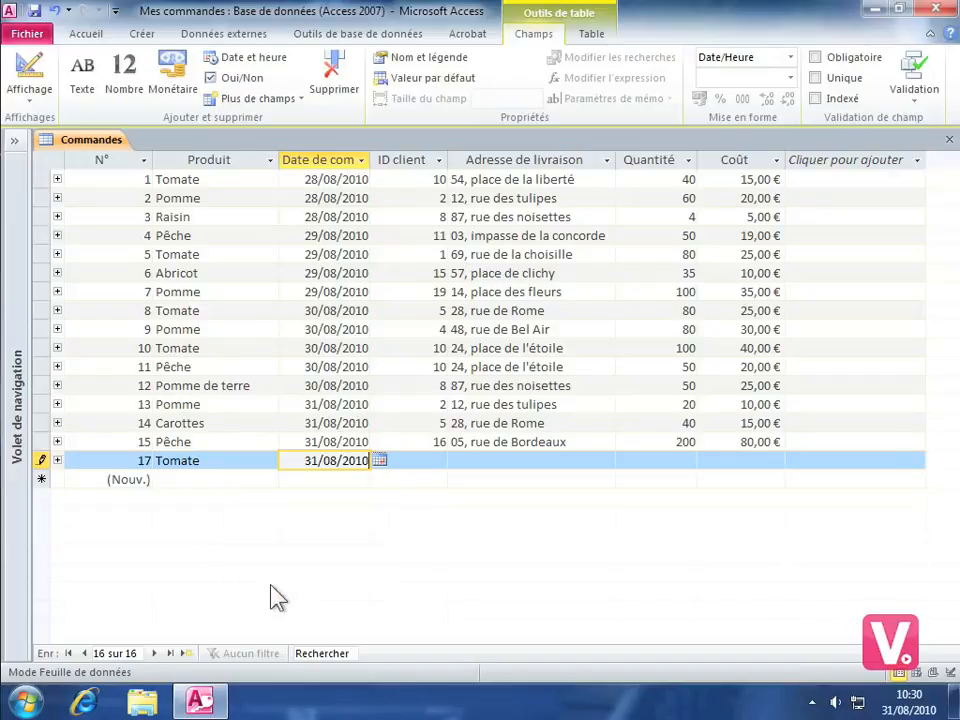
Step: Enter the client ID and the delivery address for the new Tomate order
key("Tab")
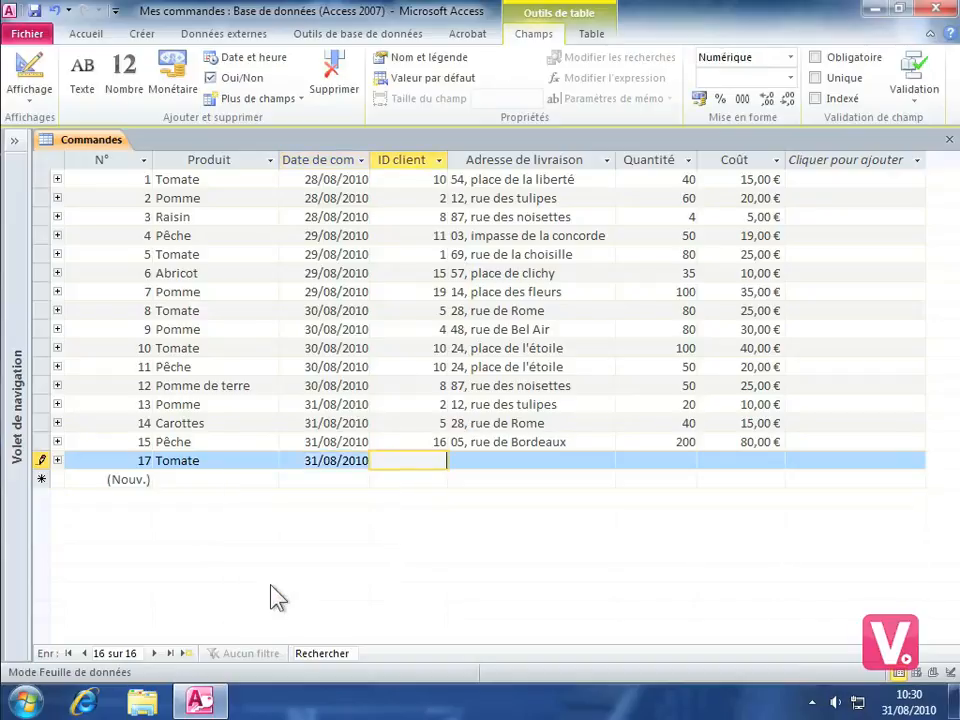
type("17")
key("Tab")
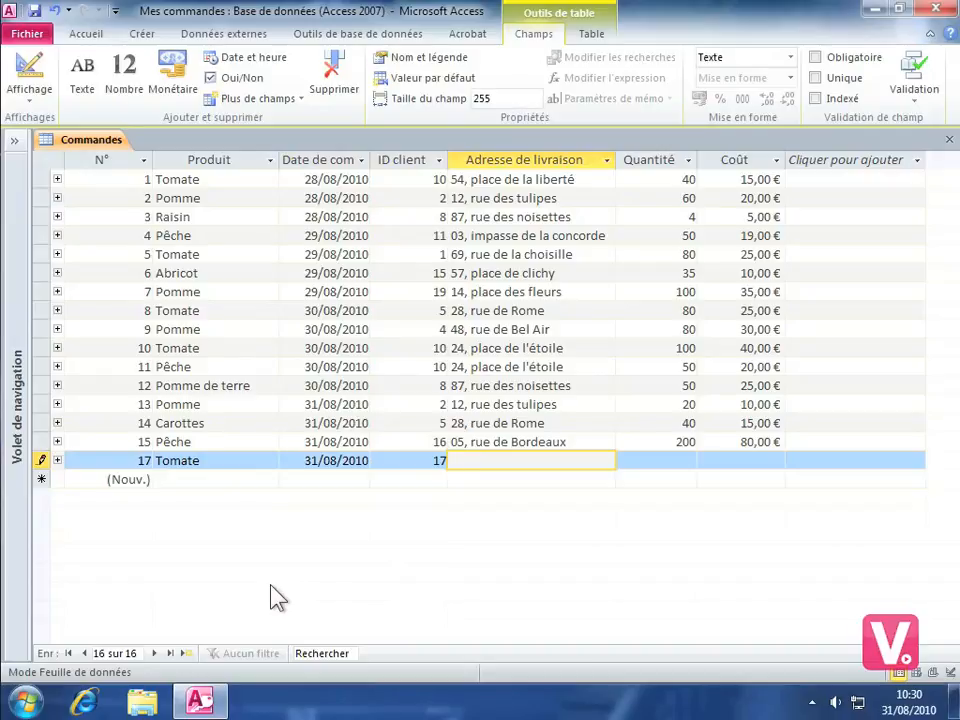
type("38, place de l'étoile")
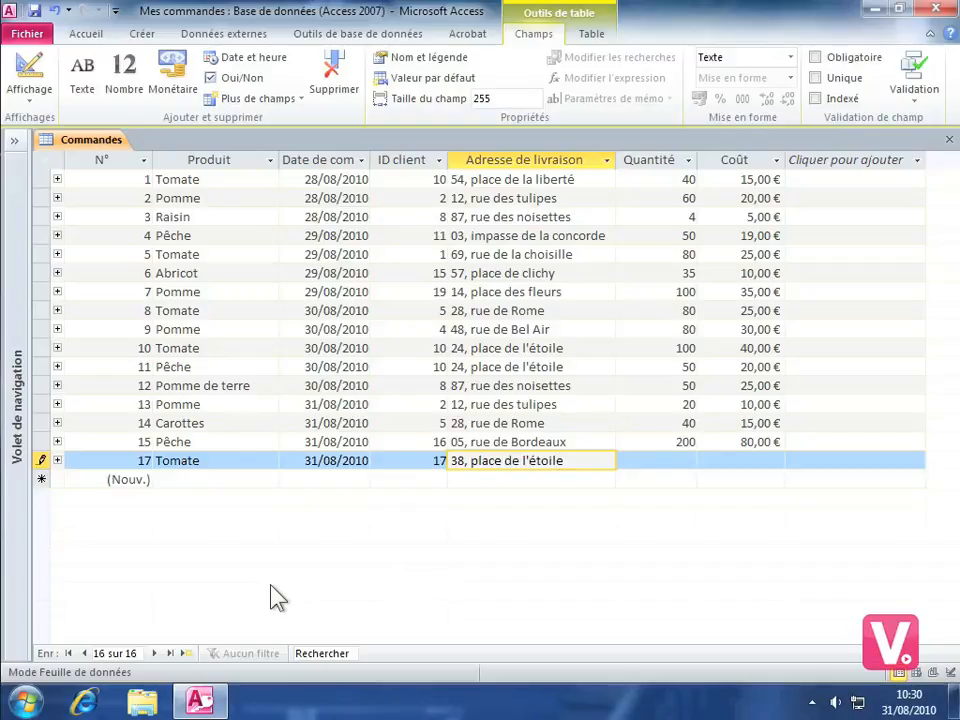
key("Tab")
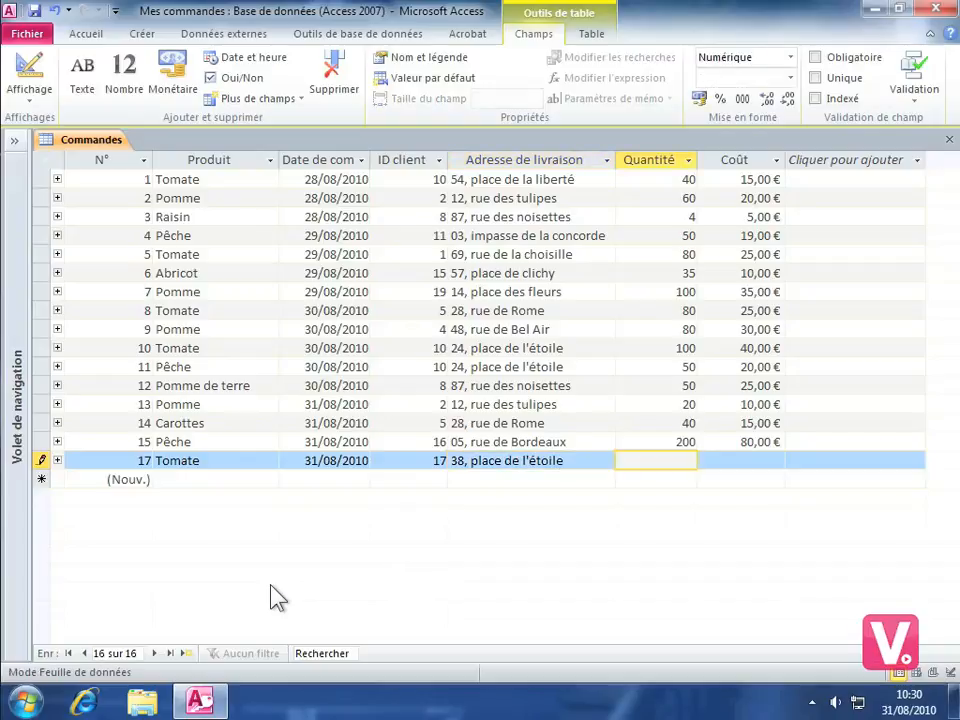
Step: Set the new order's quantity to 100 and try a cost of 120 to test the validation rule
type("100")
key("Tab")
type("120")
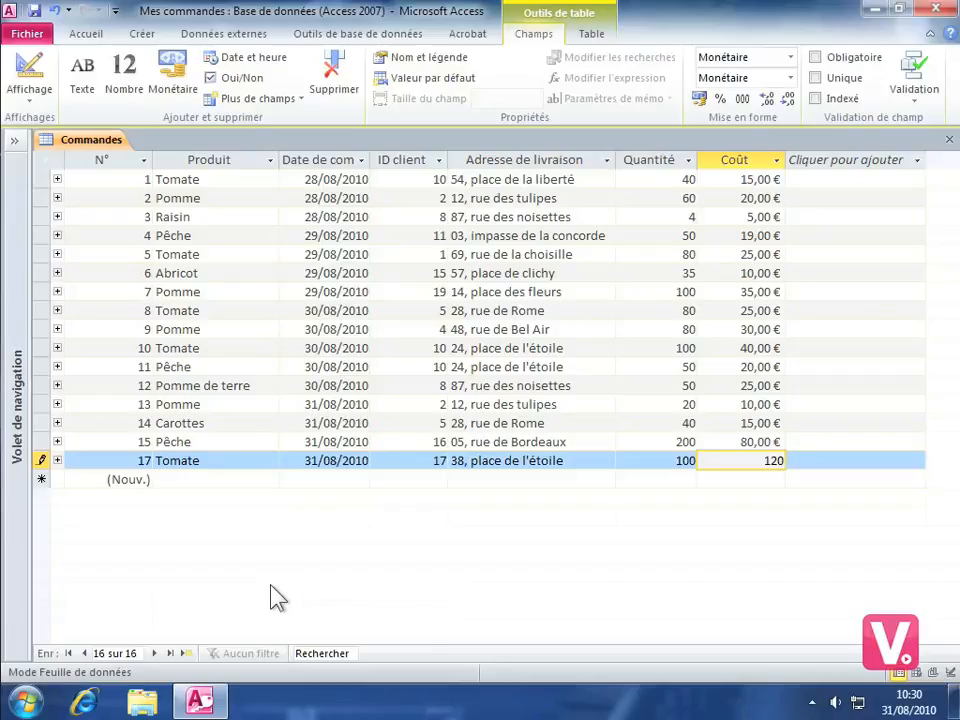
key("Tab")
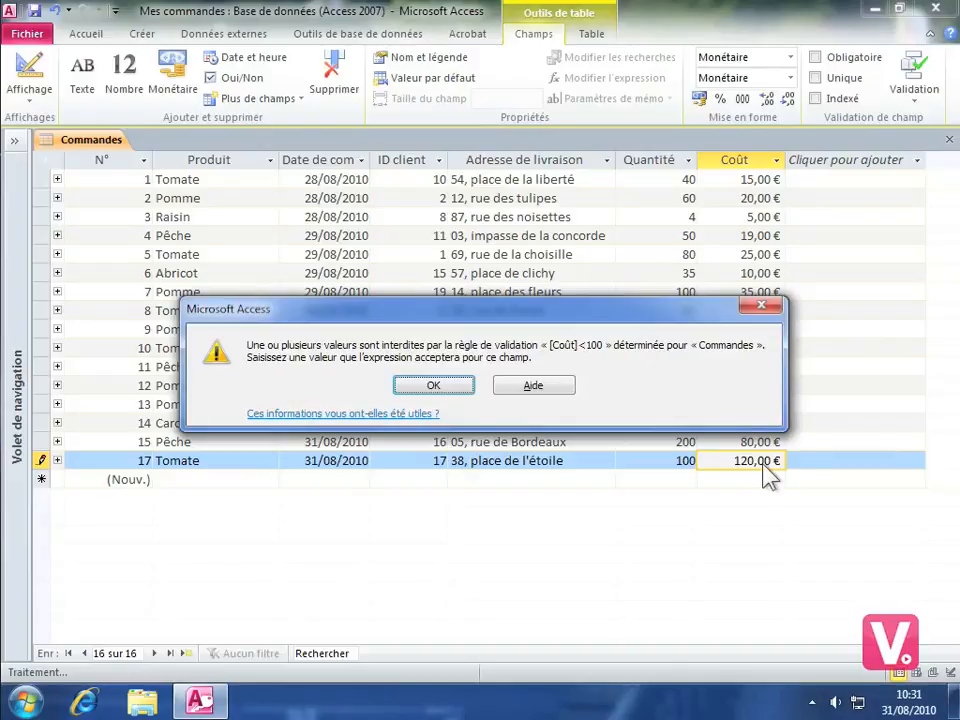
left_click(432, 385)
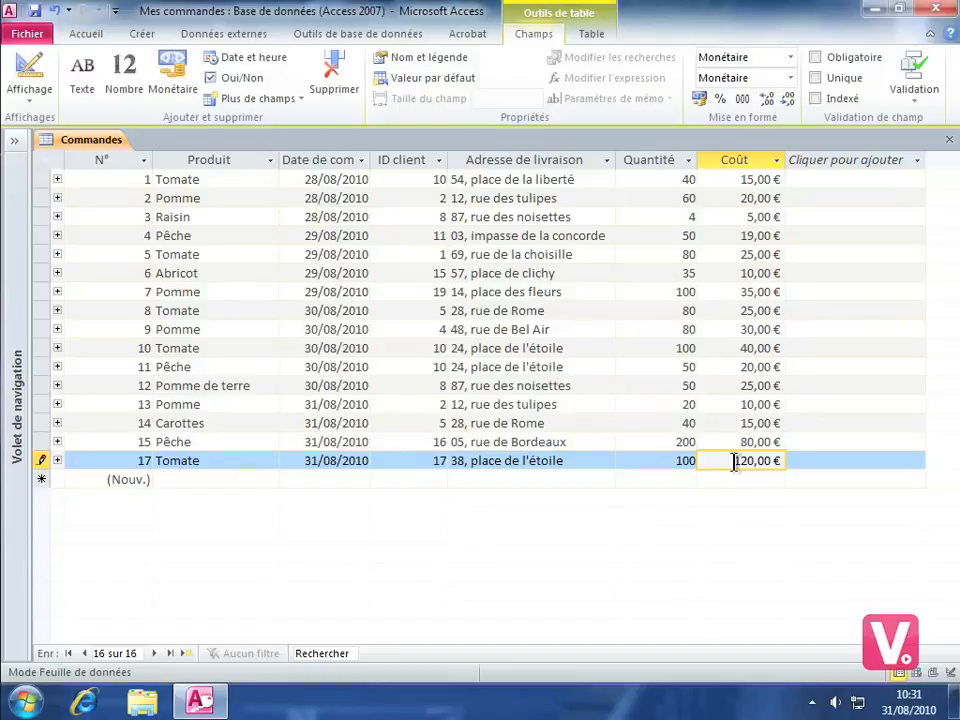
Step: Replace the new order's cost with 80 and save the record
left_click_drag(734, 461, 799, 456)
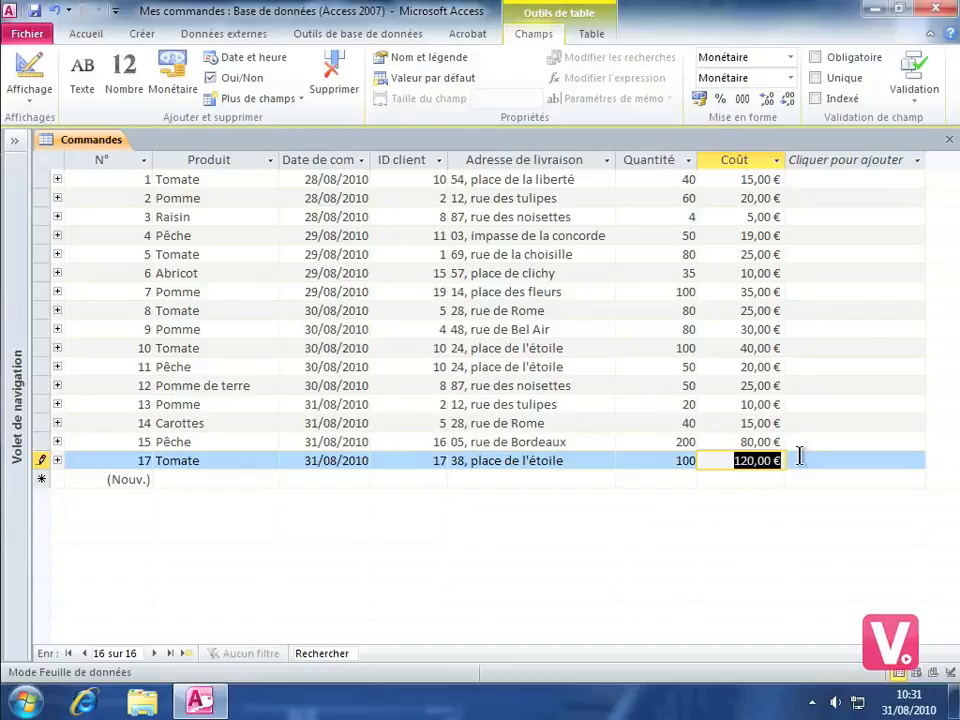
type("80")
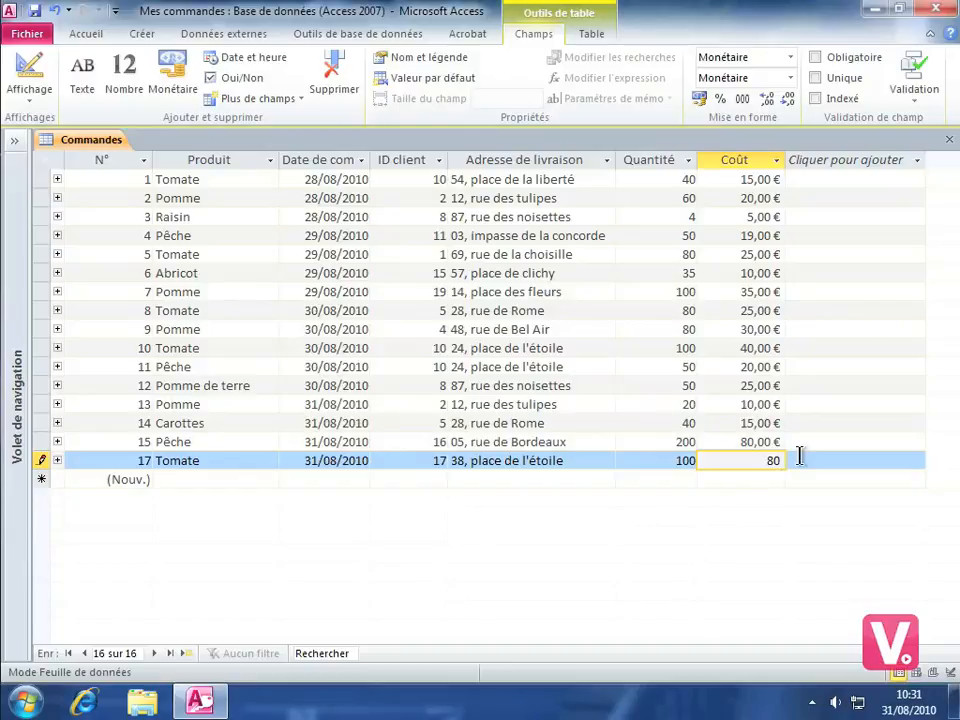
key("Return")
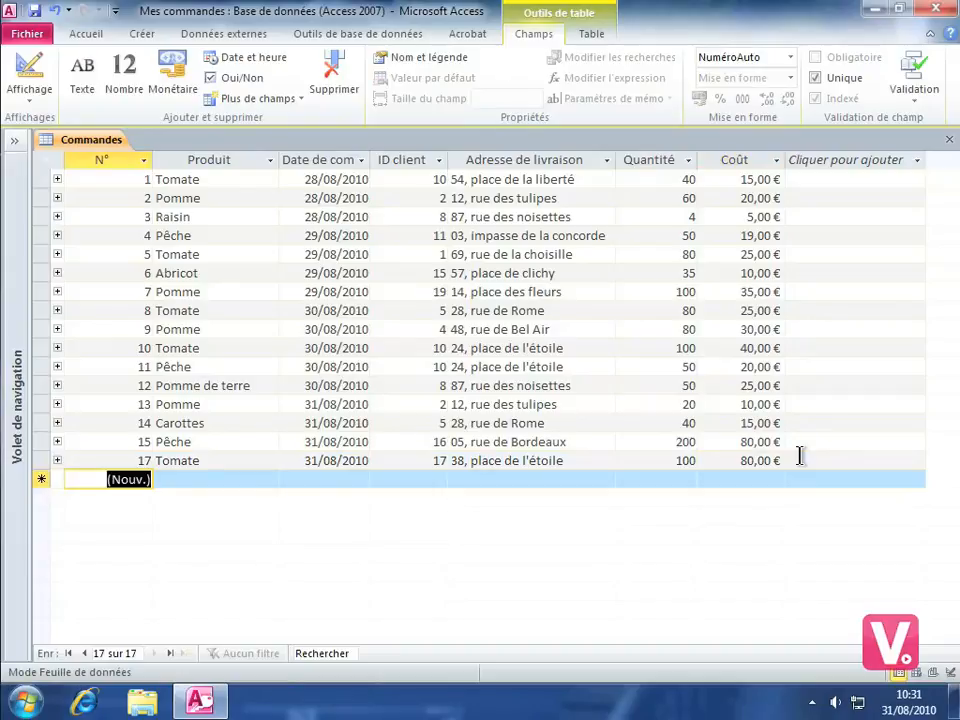